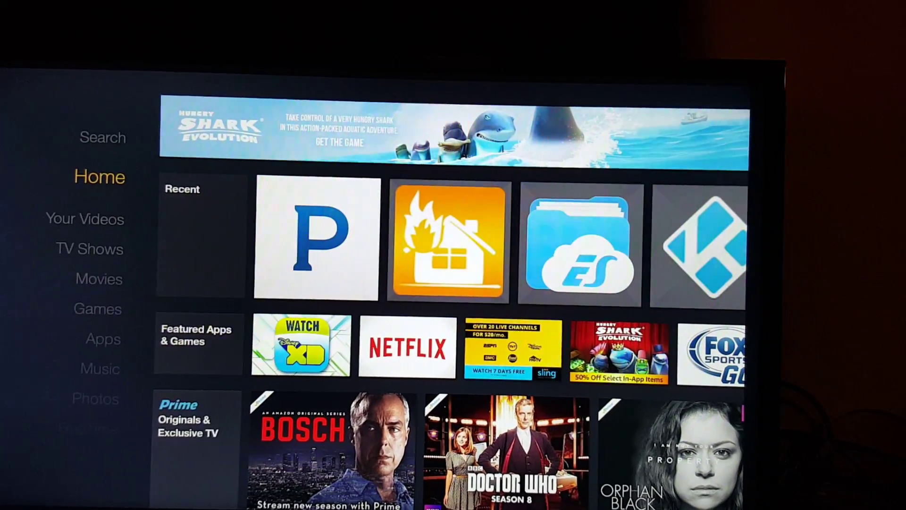
Open the full Recent apps list and highlight the TvLauncher tile
key(Right)
key(Return)
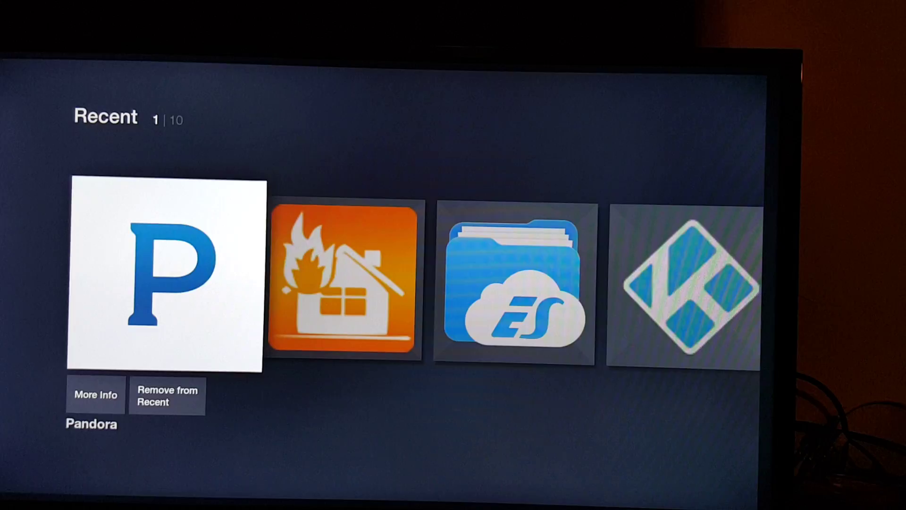
key(Right)
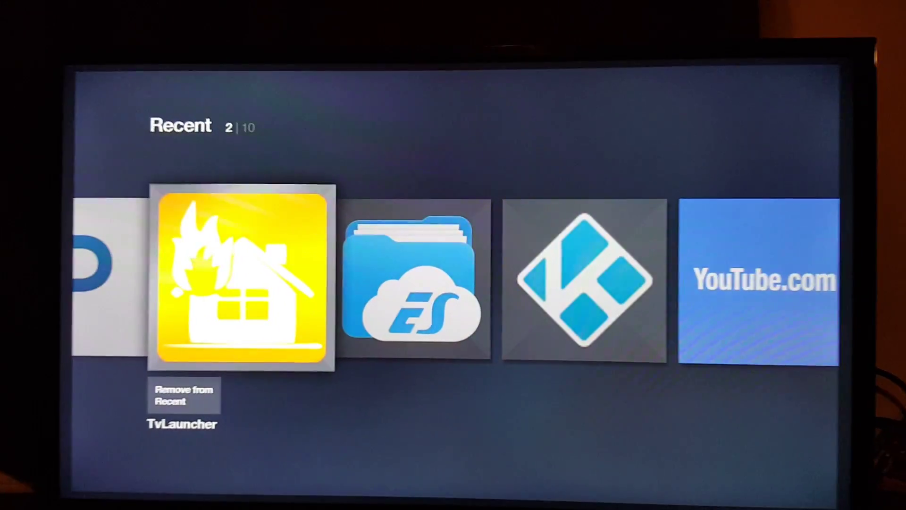
Launch TvLauncher and move through Popcornflix, Kodi, FireTV Settings, Pandora and SPMC
key(Return)
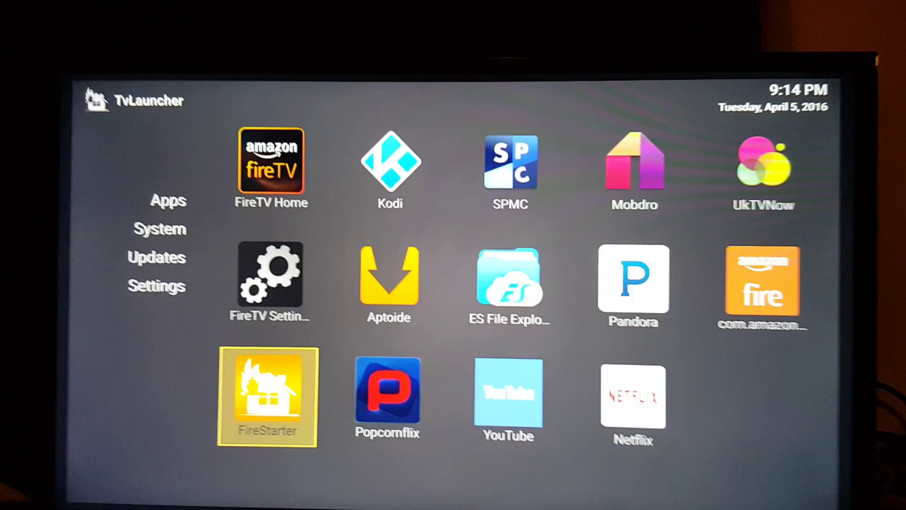
key(Right)
key(Up)
key(Up)
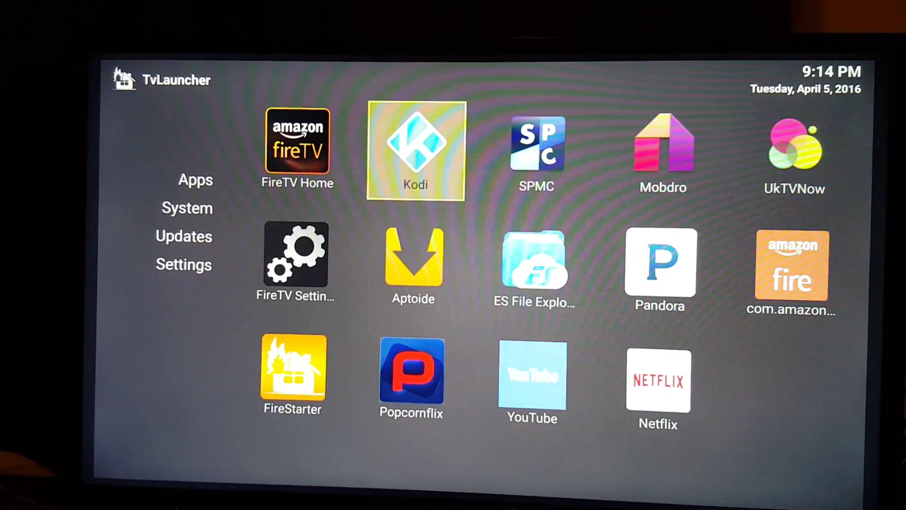
key(Left)
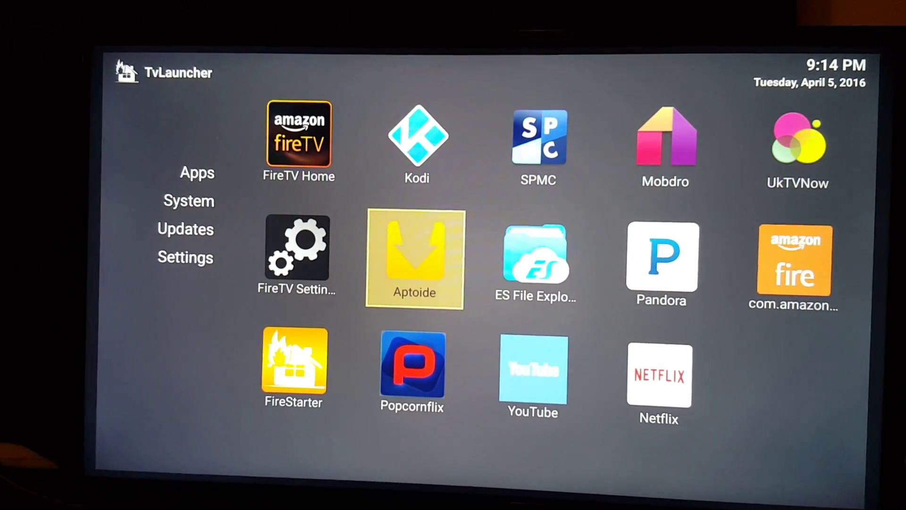
key(Left)
key(Down)
key(Up)
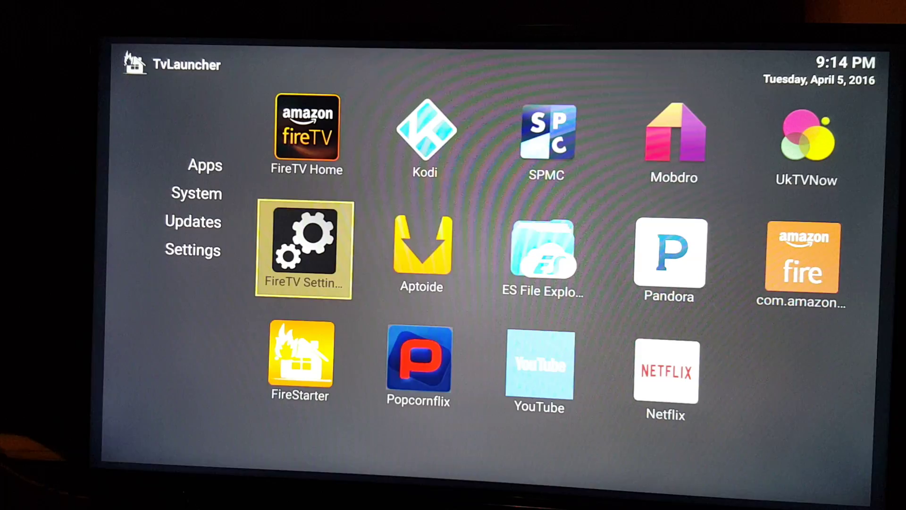
key(Right)
key(Right)
key(Right)
key(Right)
key(Up)
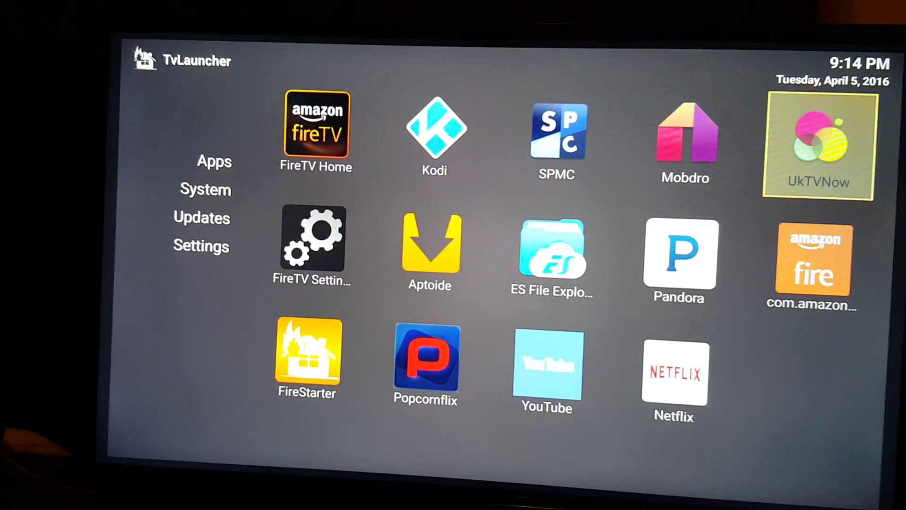
key(Left)
key(Left)
key(Left)
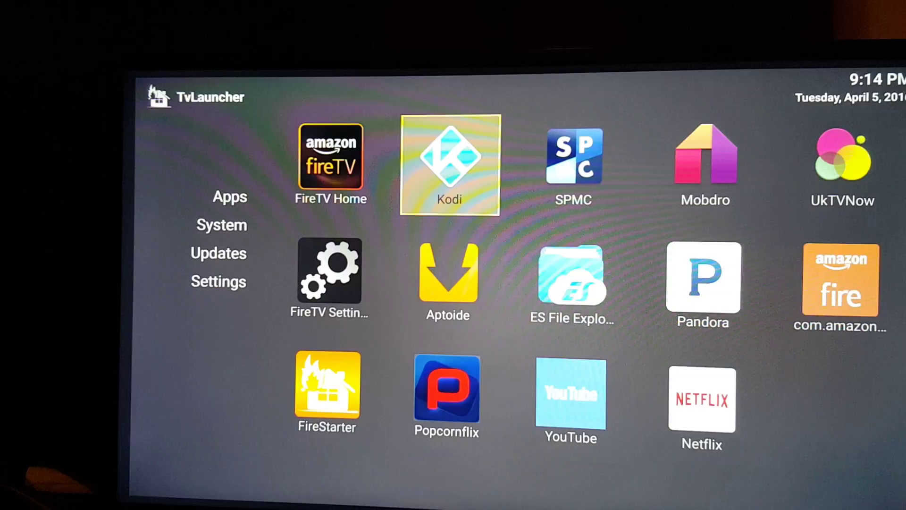
Check the Kodi and SPMC tiles, then choose FireTV Home to return home
key(Left)
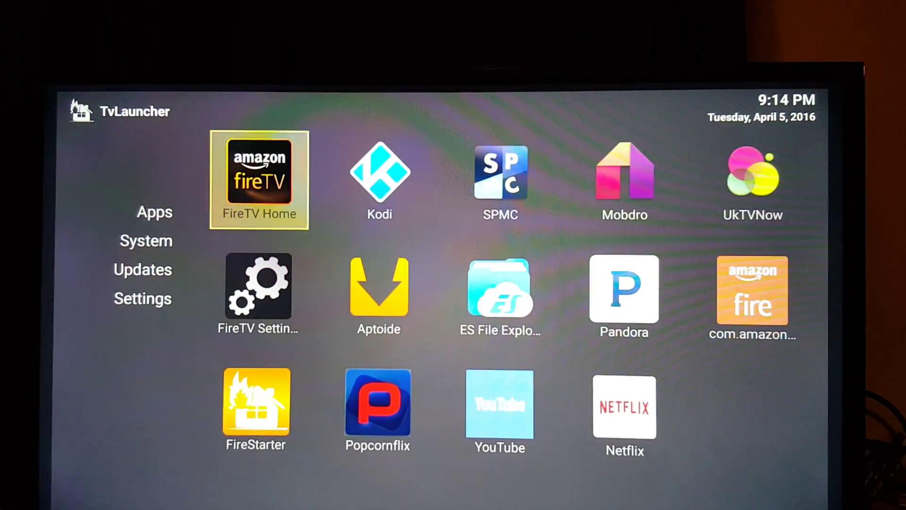
key(Right)
key(Right)
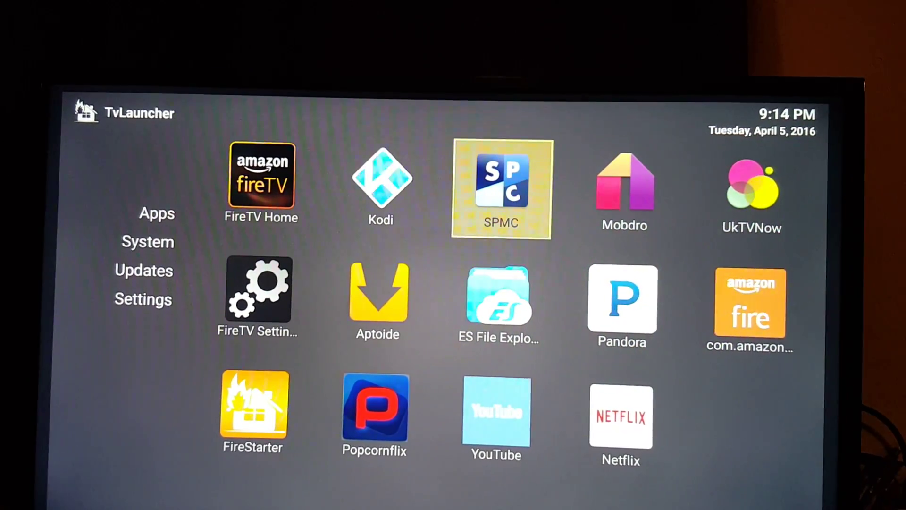
key(Left)
key(Left)
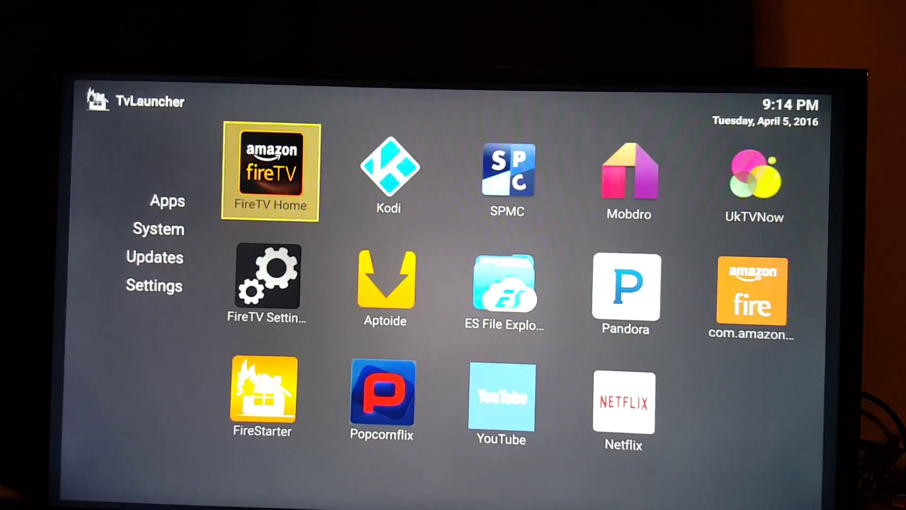
key(Return)
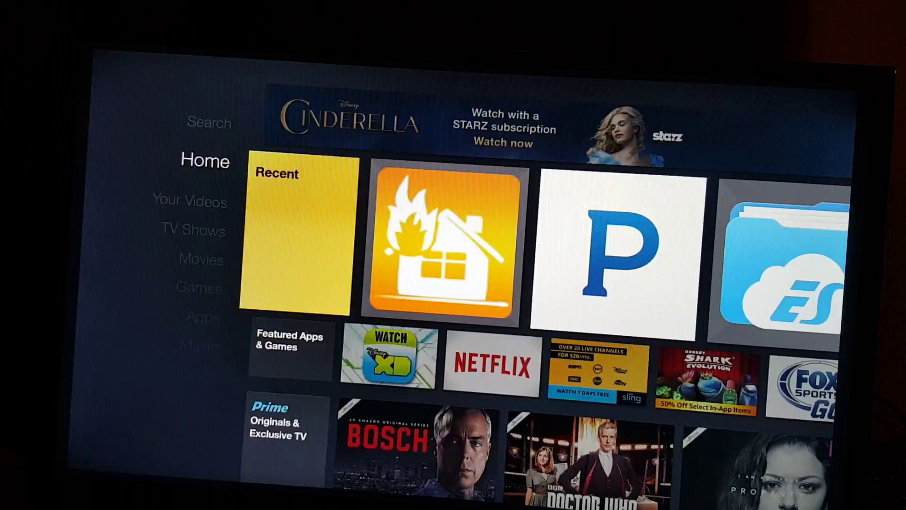
Close the recent apps list and go down to the Apps section
key(Return)
key(Escape)
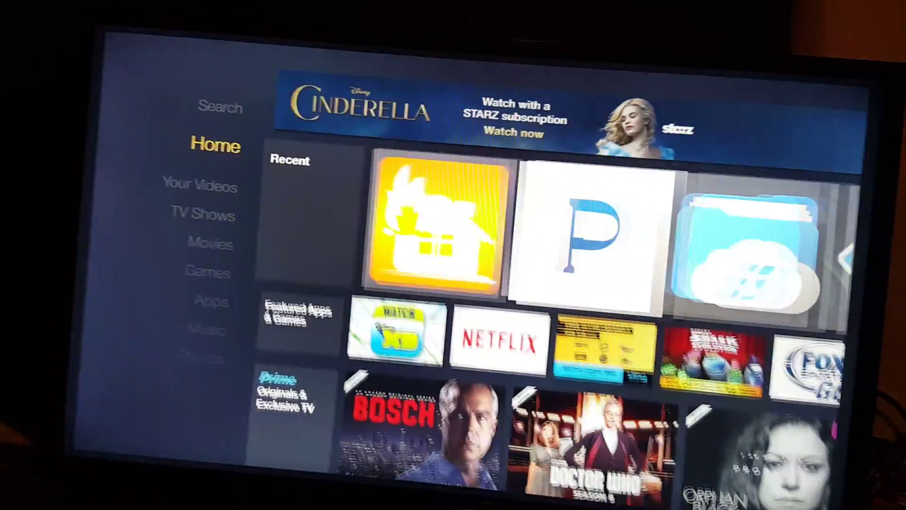
key(Down)
key(Down)
key(Down)
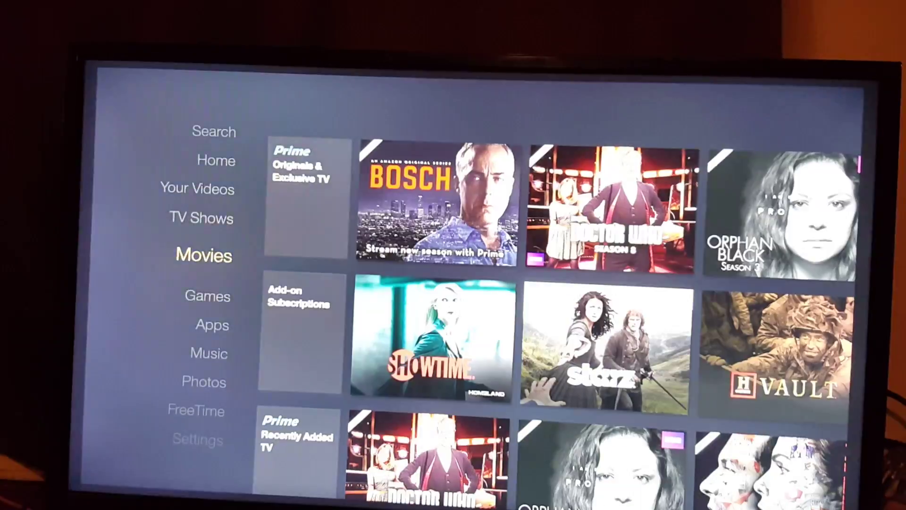
key(Down)
key(Down)
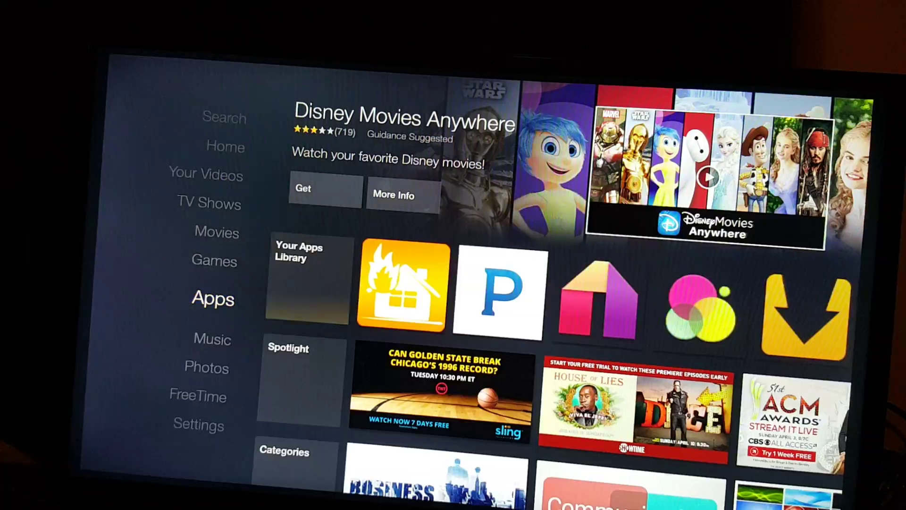
Browse right through Your Apps Library, then back left past Bloomberg and Showtime
key(Right)
key(Right)
key(Right)
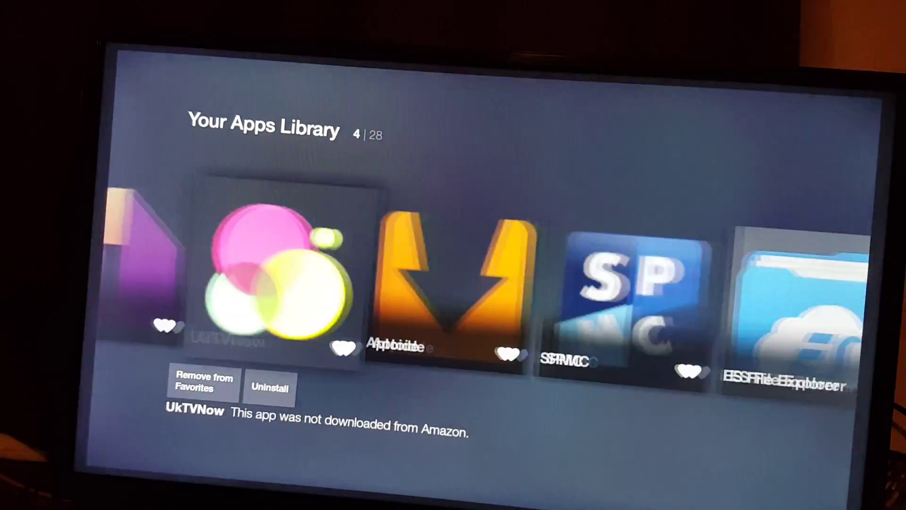
key(Right)
key(Right)
key(Right)
key(Right)
key(Right)
key(Right)
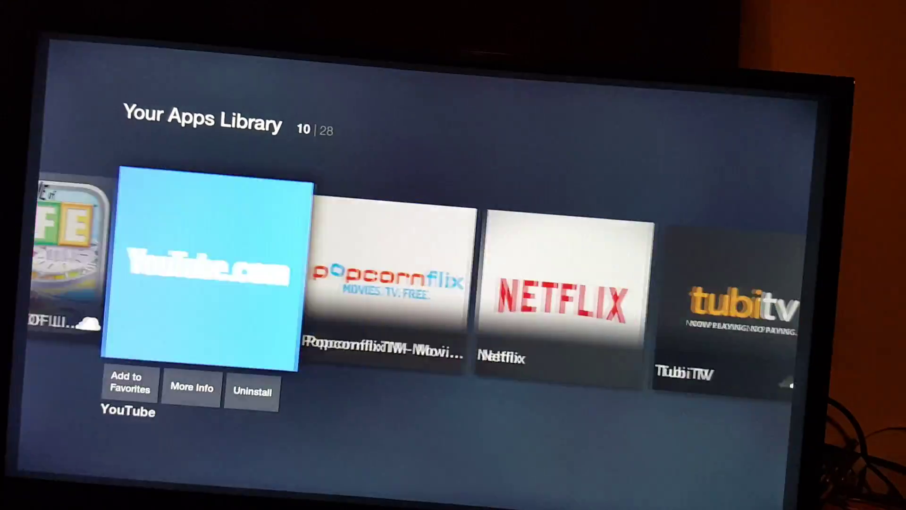
key(Right)
key(Right)
key(Right)
key(Right)
key(Right)
key(Right)
key(Right)
key(Right)
key(Right)
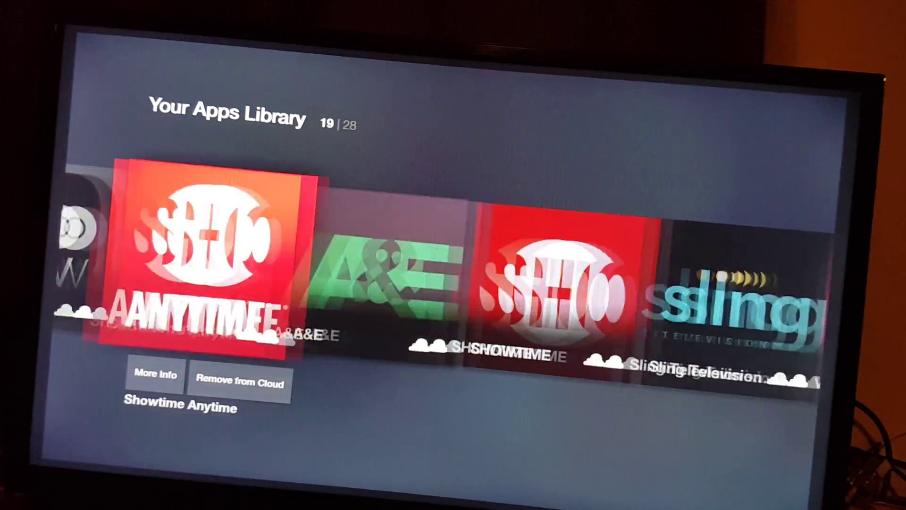
key(Right)
key(Left)
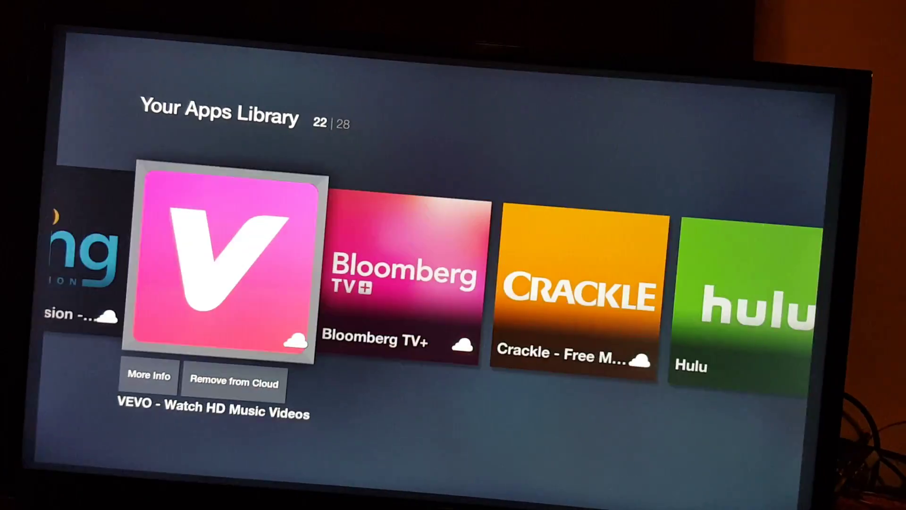
key(Left)
key(Left)
key(Left)
key(Left)
key(Left)
key(Left)
key(Left)
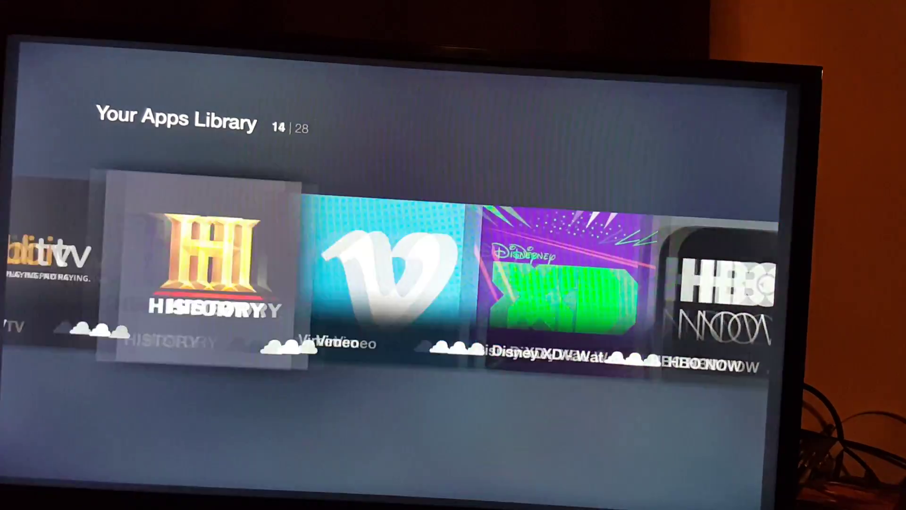
key(Left)
key(Left)
key(Left)
key(Left)
key(Left)
key(Left)
key(Left)
key(Left)
key(Left)
key(Left)
key(Left)
key(Left)
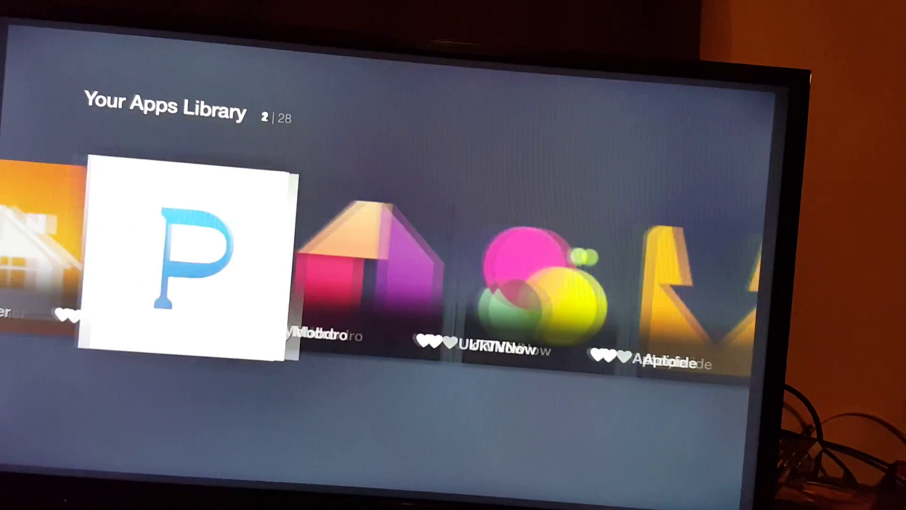
key(Left)
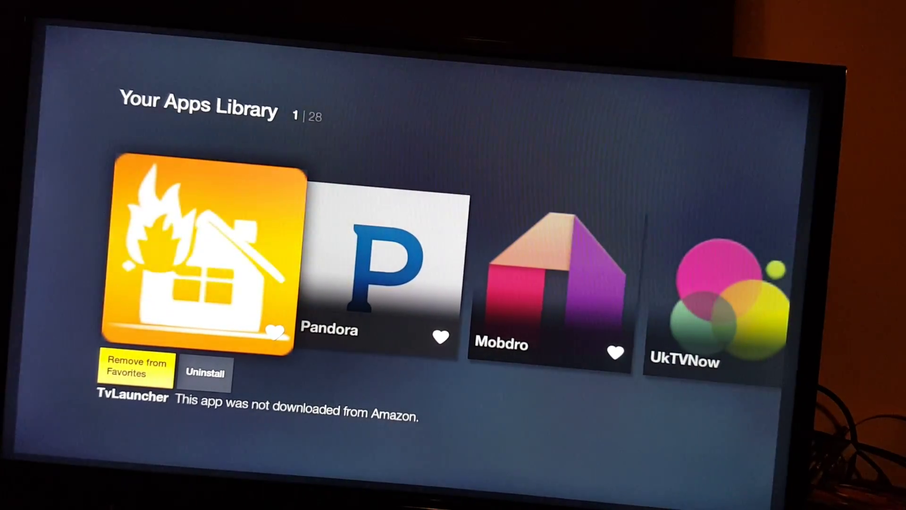
Confirm TvLauncher, Pandora, Mobdro, UkTVNow and Aptoide are listed, then leave the library
key(Right)
key(Right)
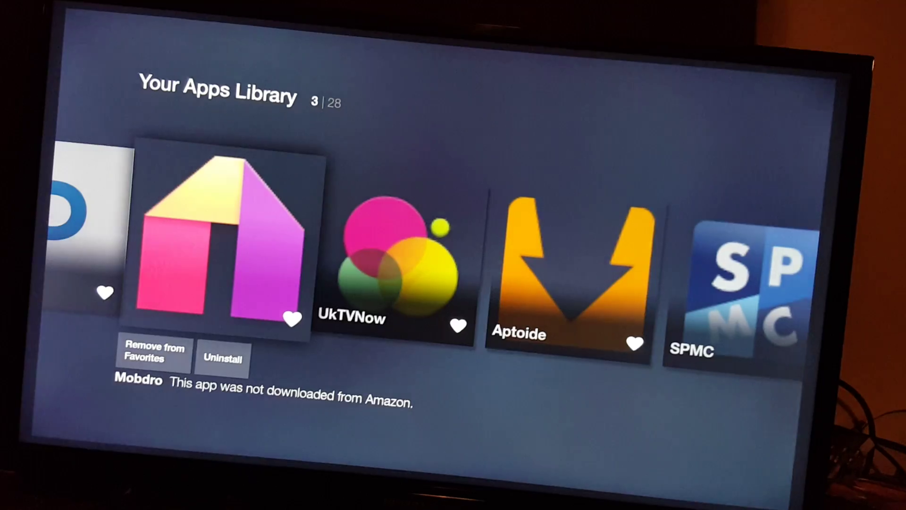
key(Right)
key(Right)
key(Right)
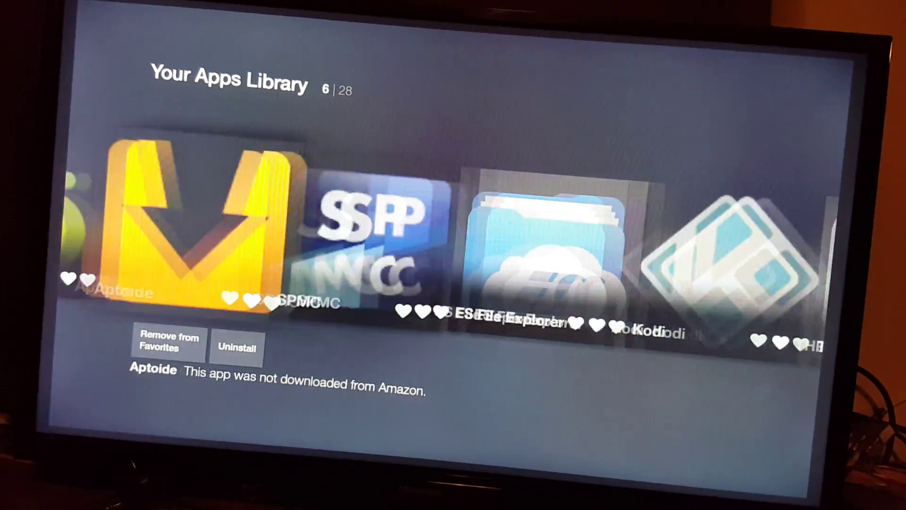
key(Right)
key(Escape)
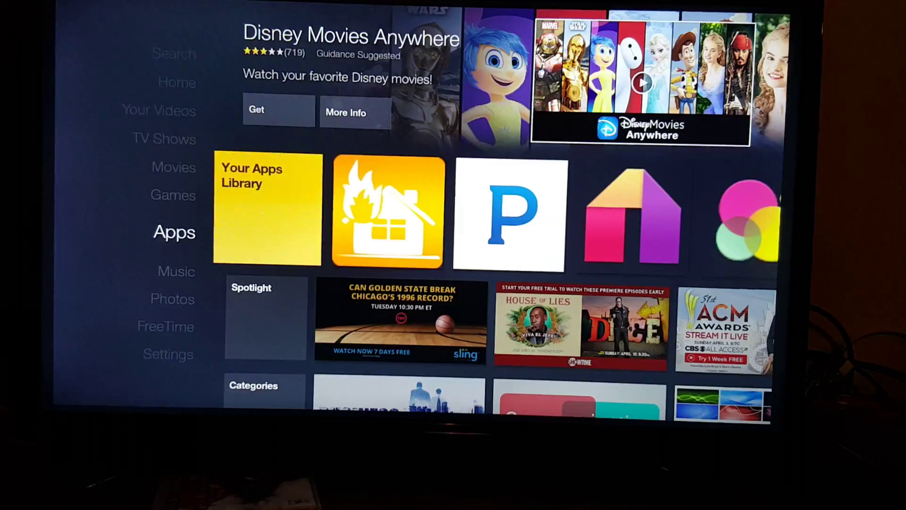
key(Down)
key(Down)
key(Down)
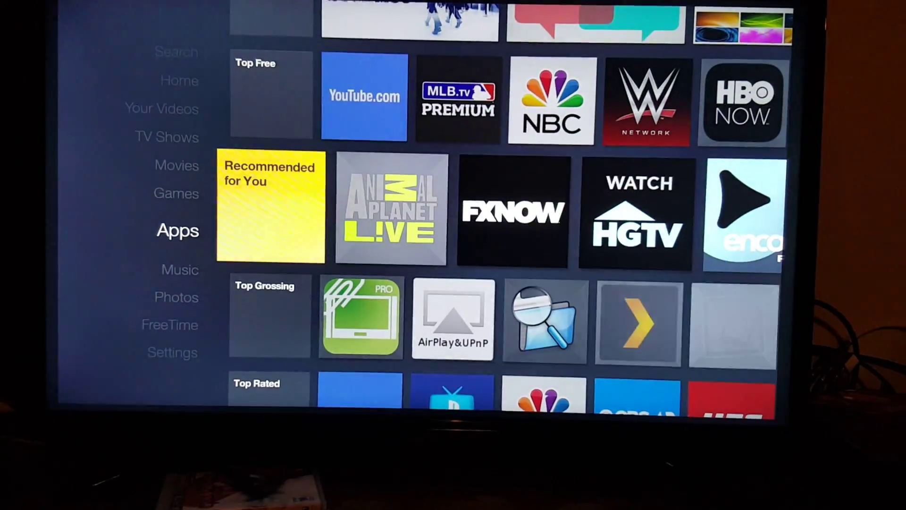
key(Left)
key(Down)
key(Up)
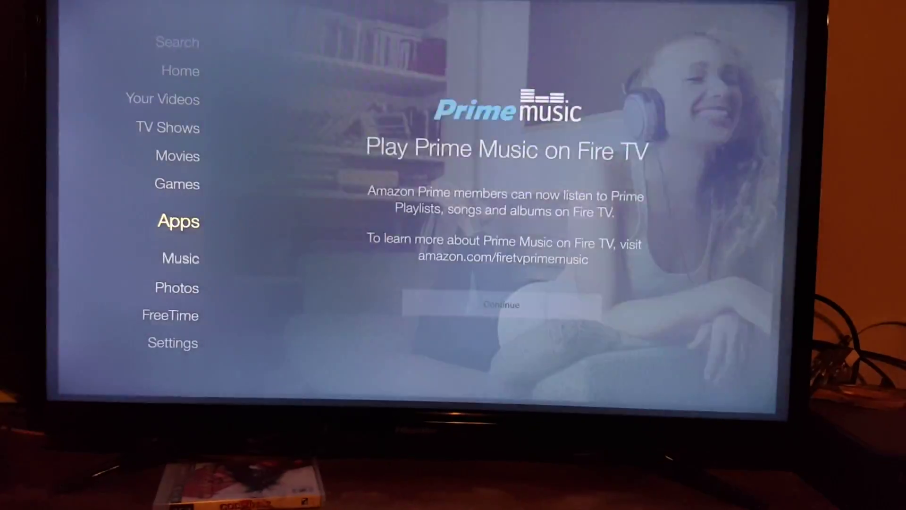